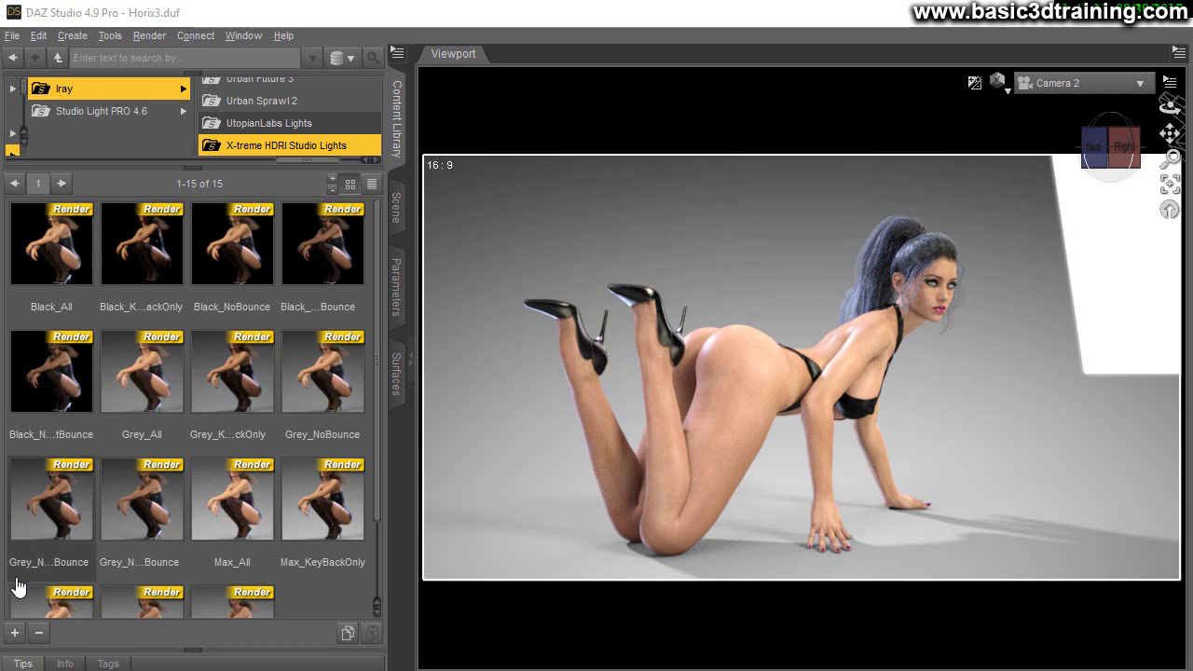
pyautogui.click(650, 485)
pyautogui.click(671, 621)
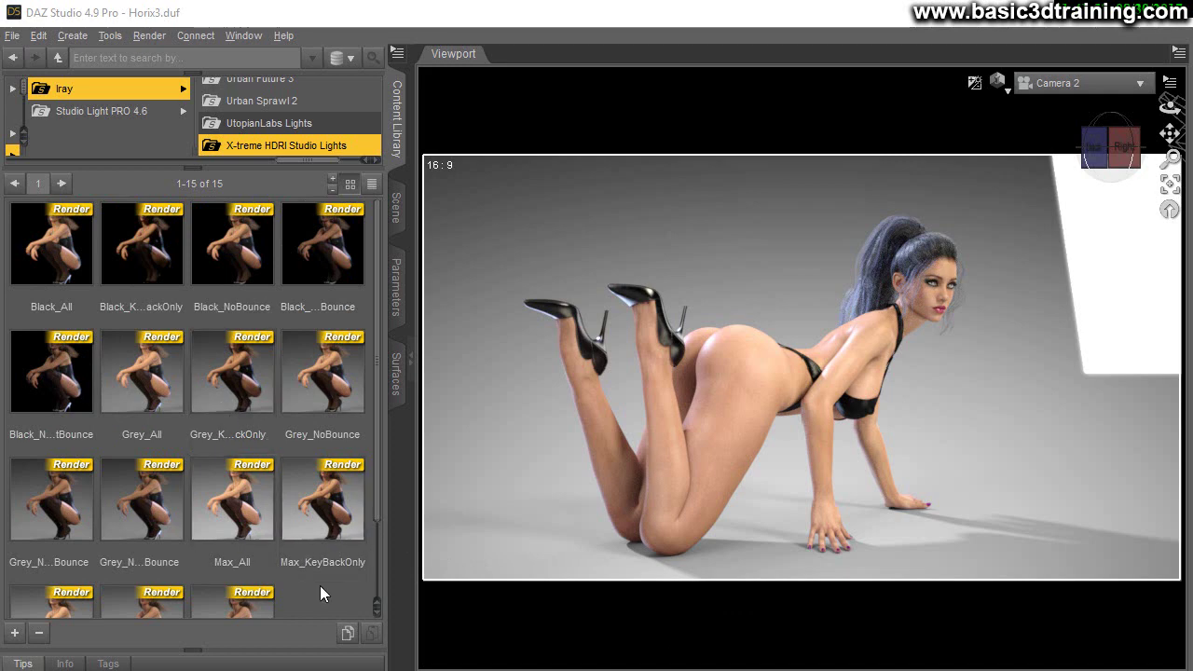
pyautogui.scroll(-1, 320, 588)
pyautogui.scroll(1, 320, 587)
# - Apply the Black_All light preset to the scene and orbit the camera to check the lighting from the figure's side
pyautogui.doubleClick(38, 252)
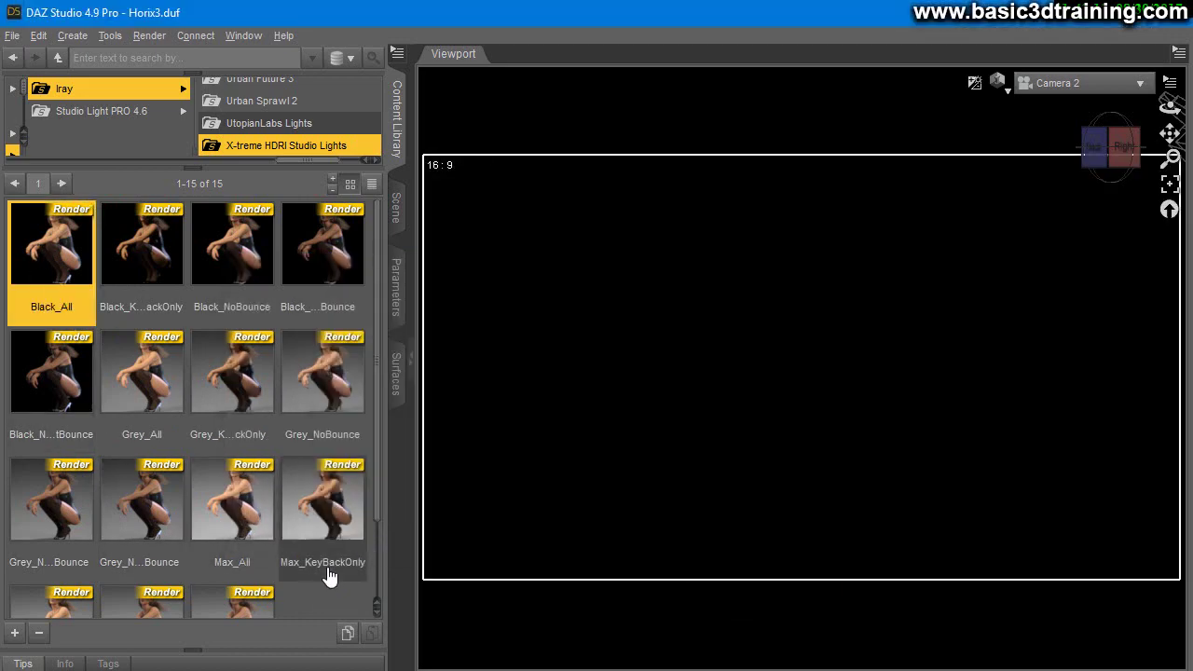
pyautogui.moveTo(328, 576)
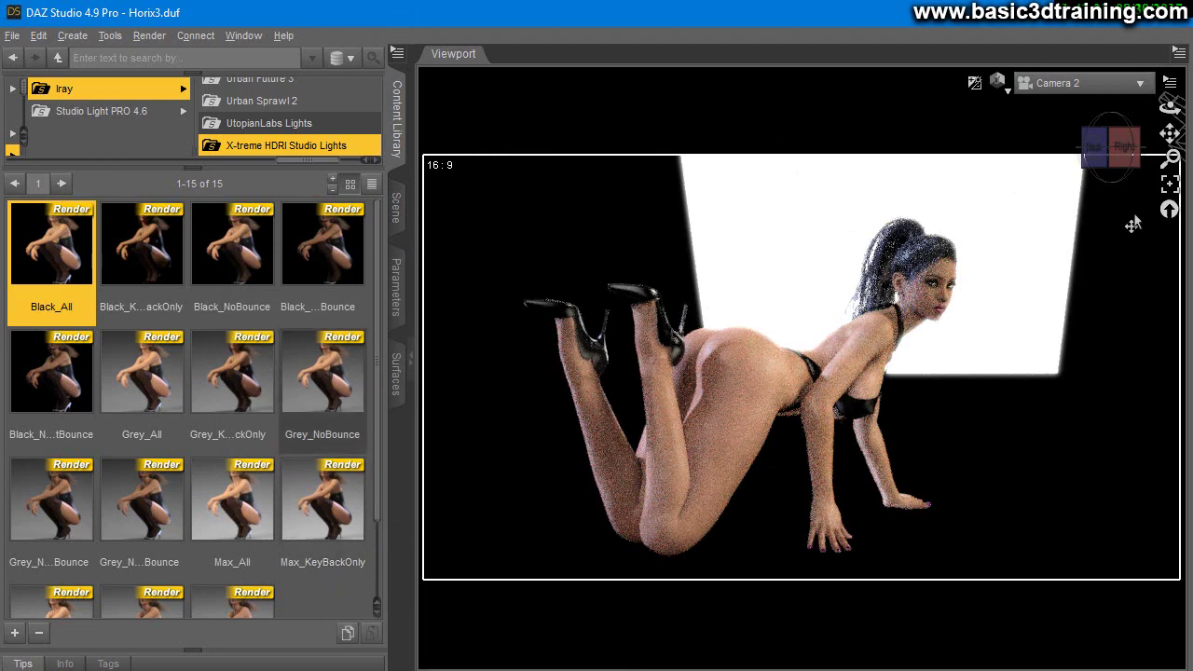
pyautogui.moveTo(1168, 111); pyautogui.dragTo(979, 113)
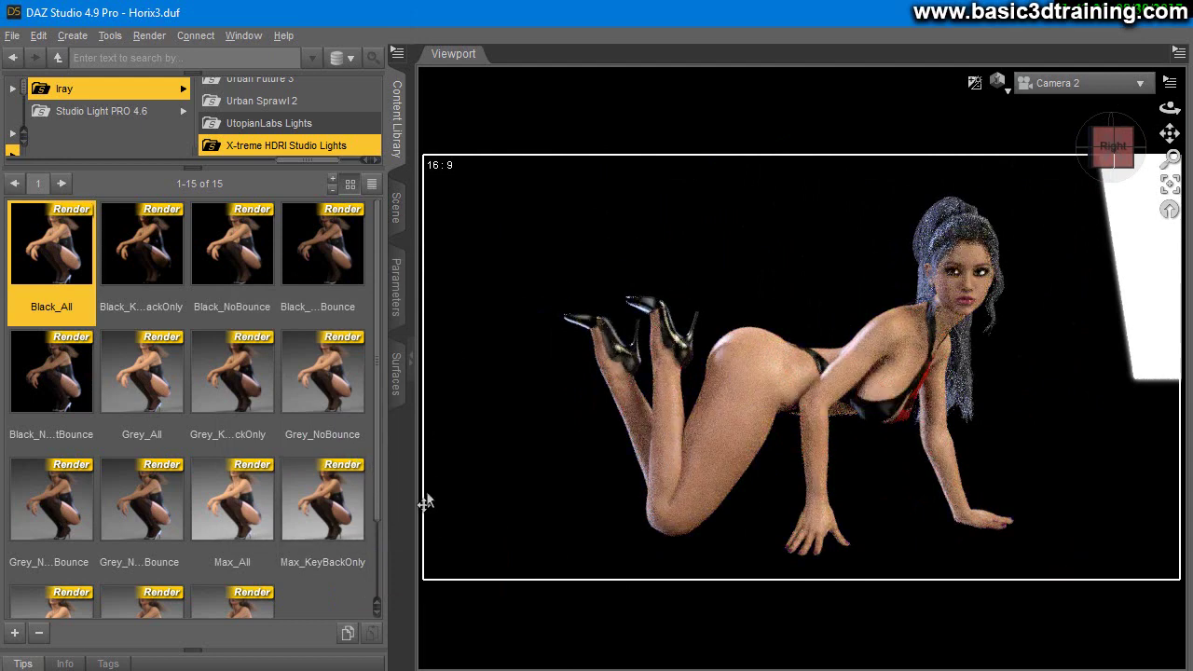
# - Apply the Max_All light preset and check the grey studio lighting on the figure from several angles and distances
pyautogui.doubleClick(232, 519)
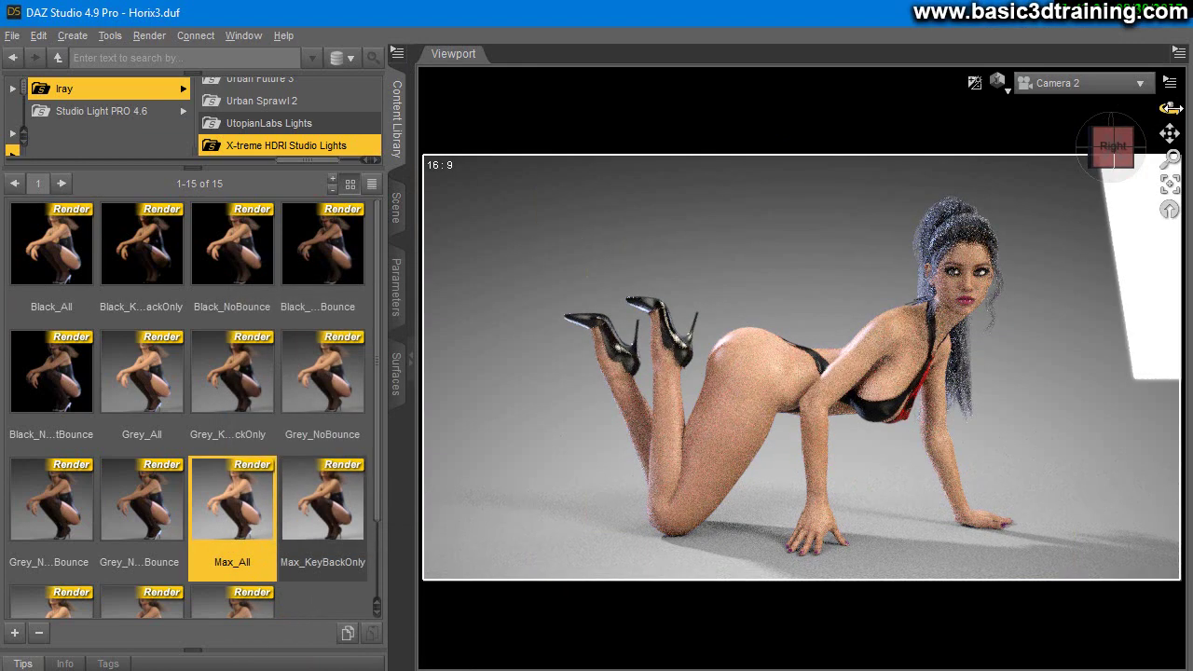
pyautogui.moveTo(1170, 108)
pyautogui.mouseDown()
pyautogui.moveTo(1189, 109)
pyautogui.moveTo(1160, 110)
pyautogui.mouseUp()
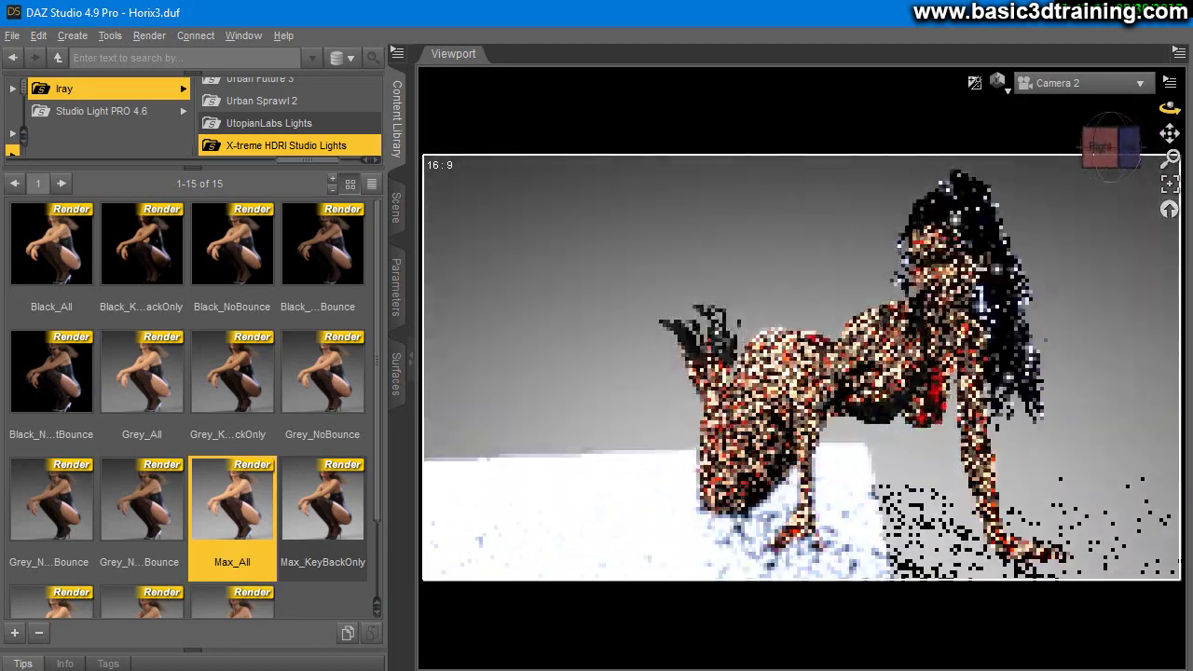
pyautogui.moveTo(1172, 159); pyautogui.dragTo(1171, 188)
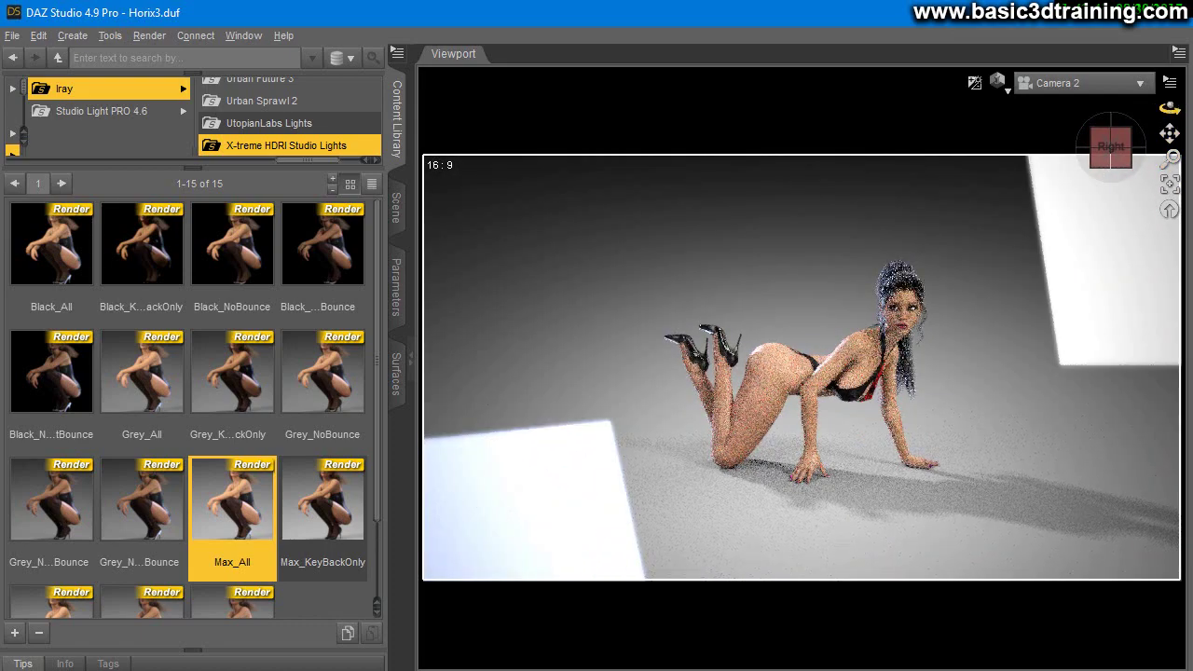
pyautogui.moveTo(1170, 109)
pyautogui.mouseDown()
pyautogui.moveTo(1169, 77)
pyautogui.moveTo(1172, 109)
pyautogui.moveTo(1172, 90)
pyautogui.moveTo(1165, 99)
pyautogui.moveTo(1191, 100)
pyautogui.moveTo(1165, 116)
pyautogui.moveTo(1183, 110)
pyautogui.mouseUp()
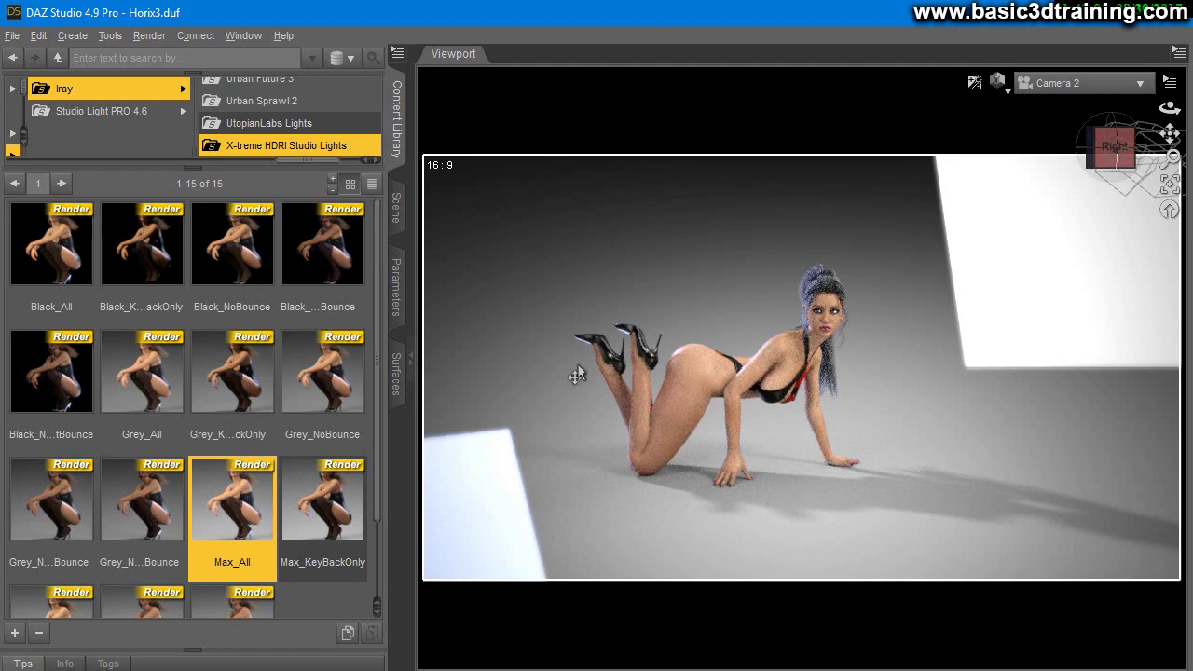
pyautogui.moveTo(1170, 158); pyautogui.dragTo(1170, 153)
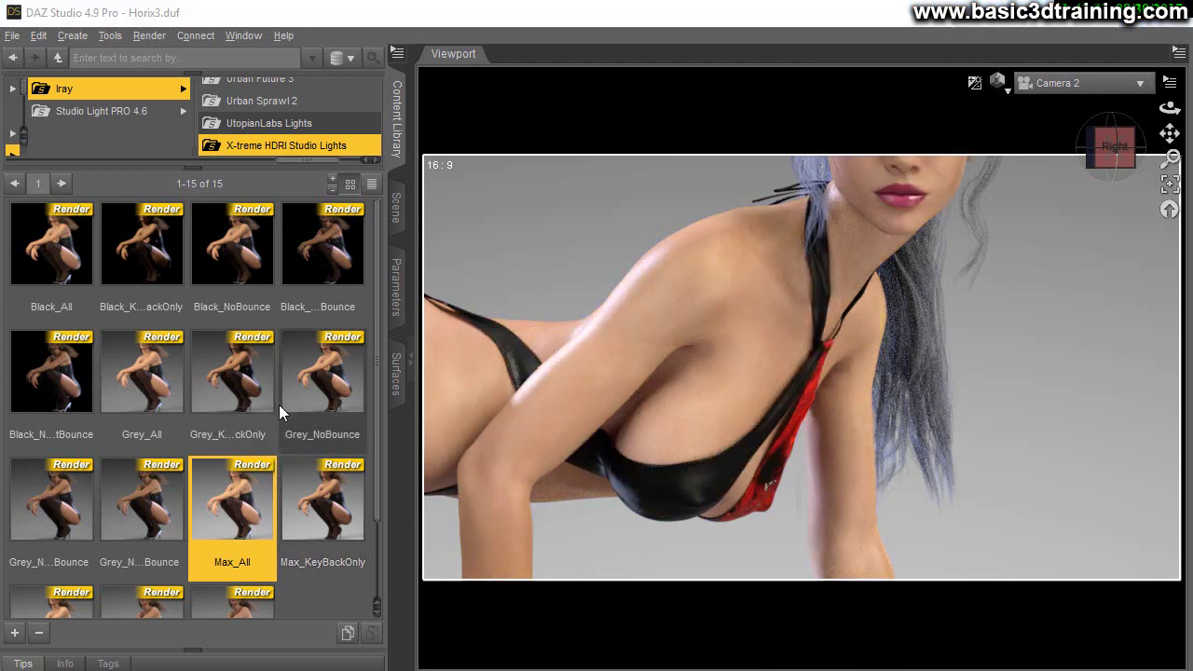
# - Apply the last of the black-background light presets and check how it lights the full figure
pyautogui.click(45, 393)
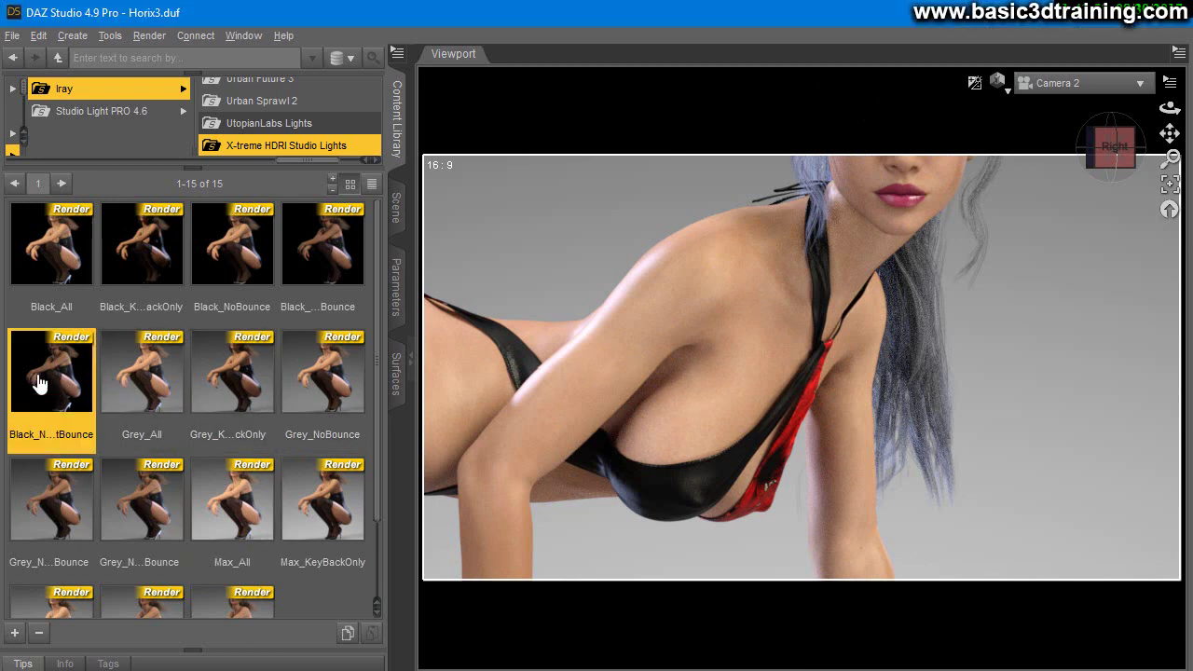
pyautogui.doubleClick(44, 397)
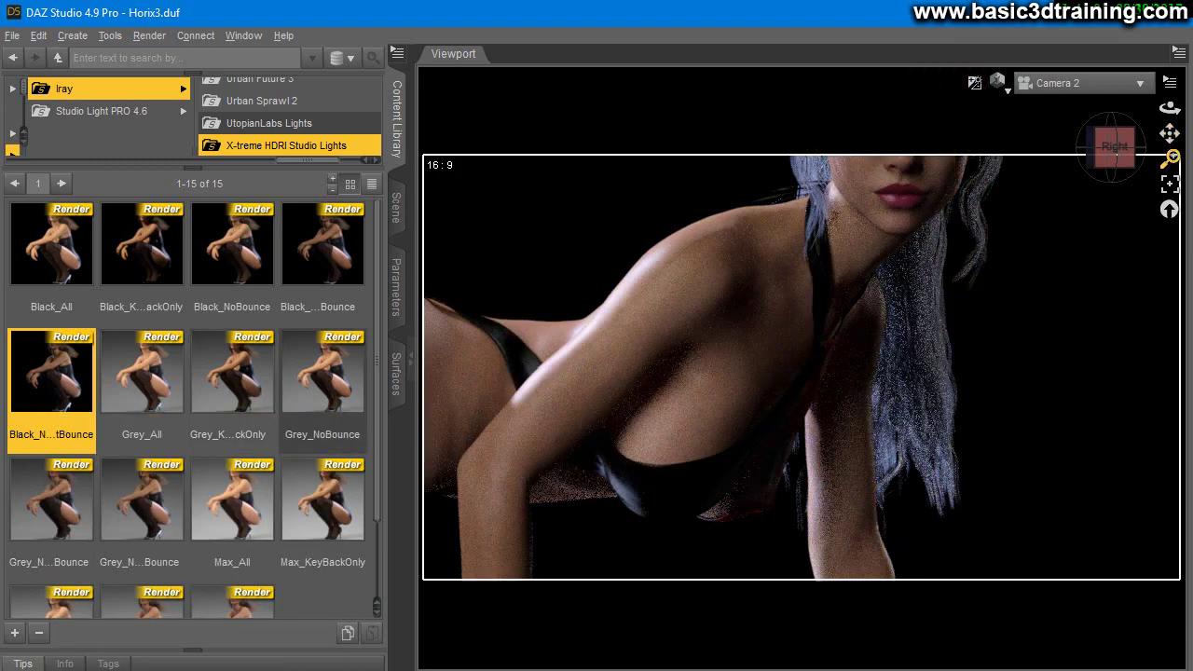
pyautogui.moveTo(1172, 157); pyautogui.dragTo(1168, 107)
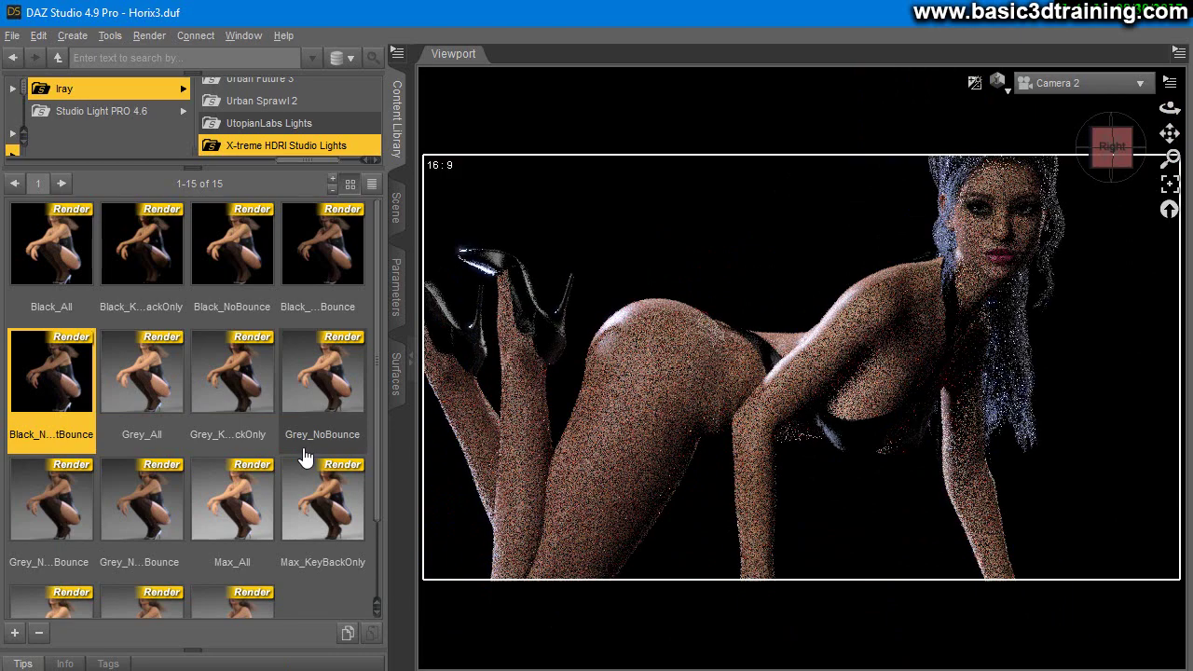
pyautogui.moveTo(279, 371)
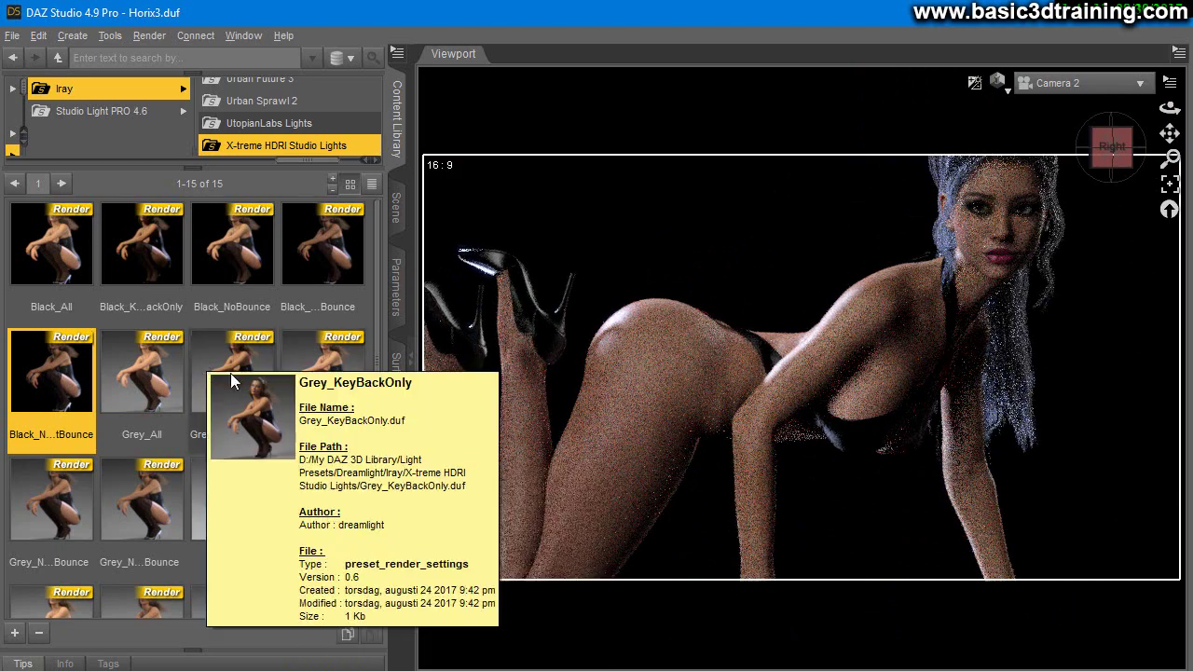
pyautogui.moveTo(1170, 109)
pyautogui.mouseDown()
pyautogui.moveTo(1156, 110)
pyautogui.moveTo(1170, 108)
pyautogui.mouseUp()
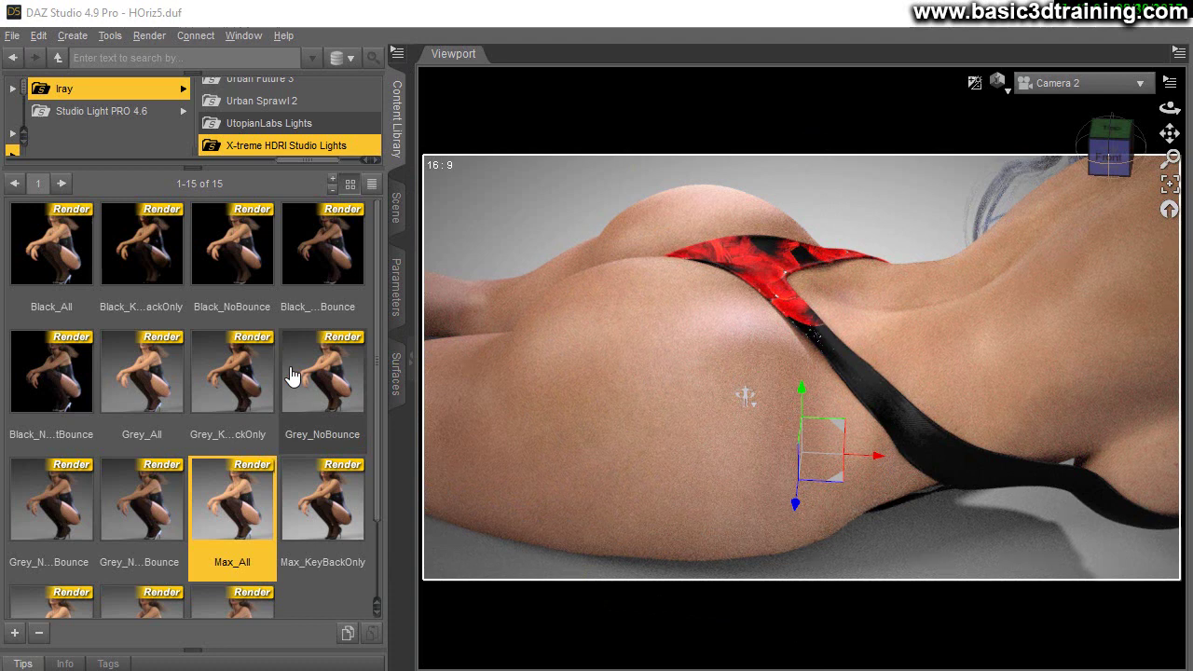
# - Open the Render Settings enlarged and clear of the rendered preview, and show the Tone Mapping properties
pyautogui.click(149, 35)
pyautogui.click(164, 80)
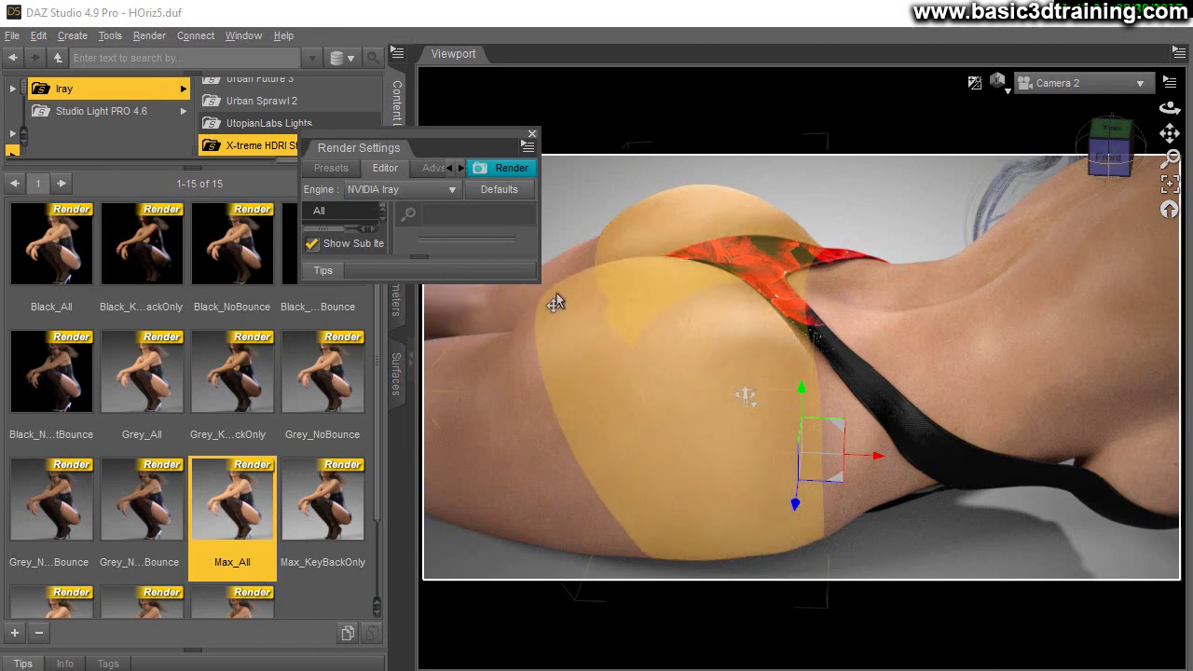
pyautogui.moveTo(538, 281); pyautogui.dragTo(699, 595)
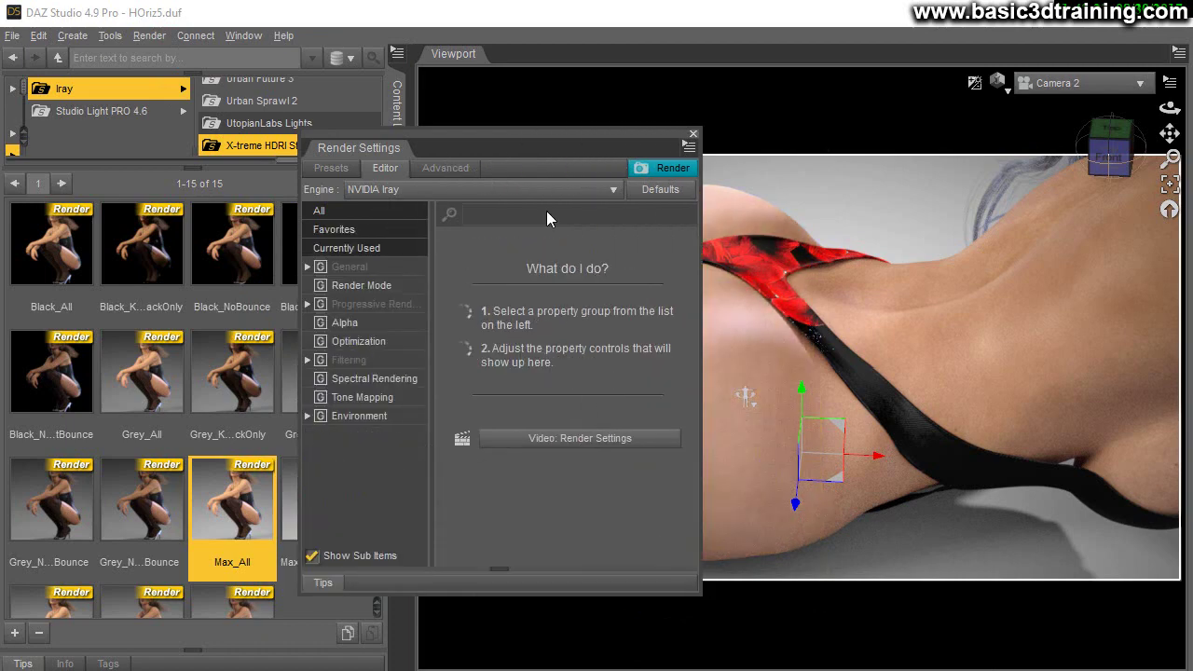
pyautogui.moveTo(497, 129); pyautogui.dragTo(333, 245)
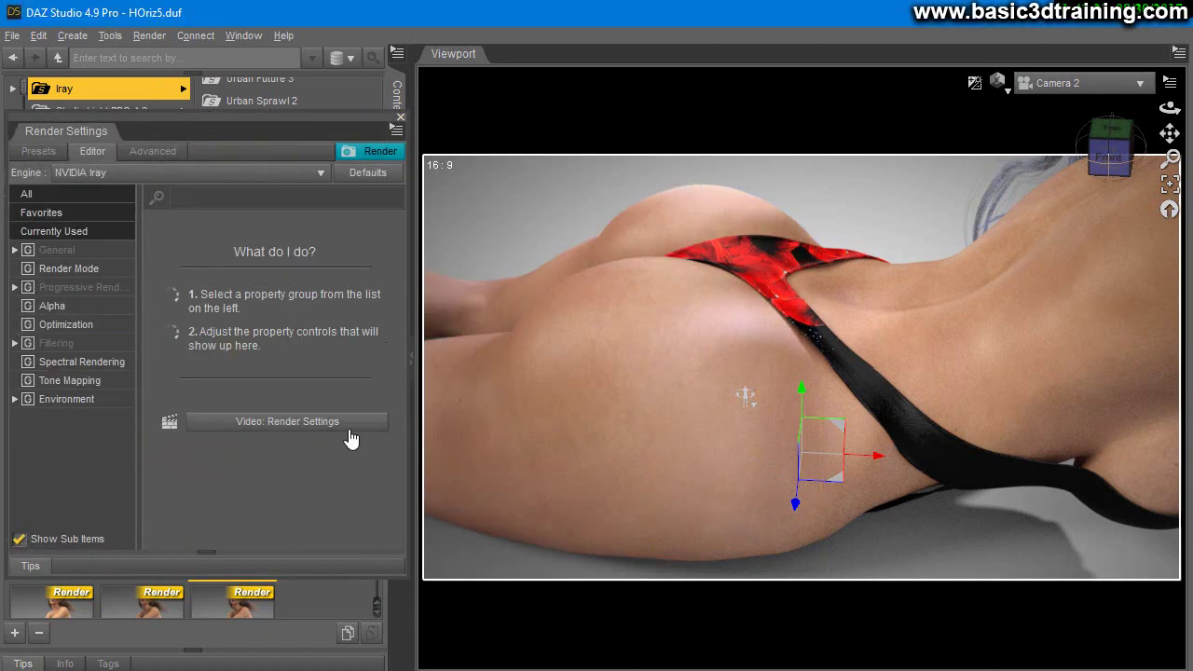
pyautogui.click(58, 382)
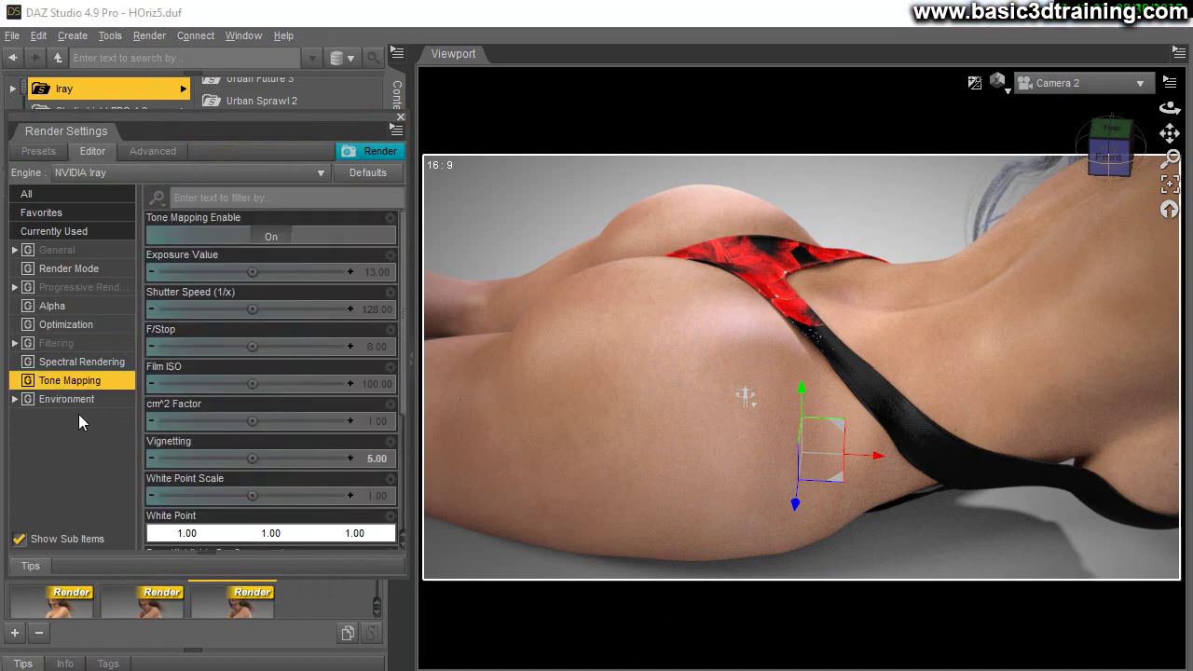
# - Set the tone mapping White Point to a light blue with RGB 161, 189, 255
pyautogui.click(216, 535)
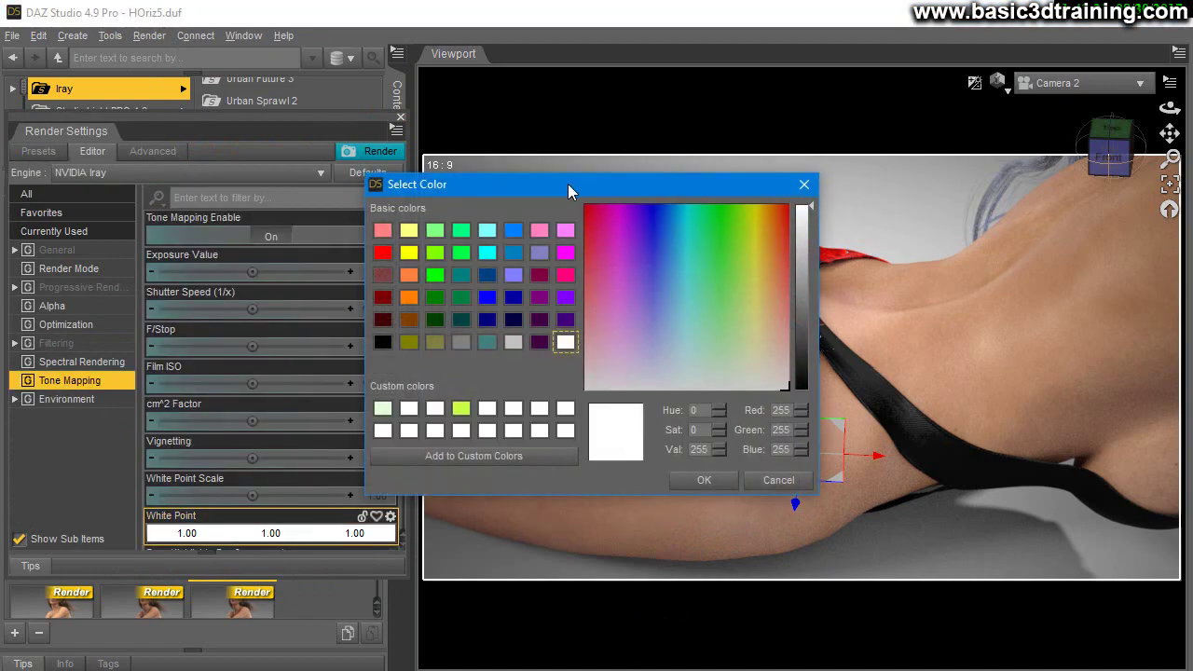
pyautogui.moveTo(523, 191); pyautogui.dragTo(238, 205)
pyautogui.click(331, 333)
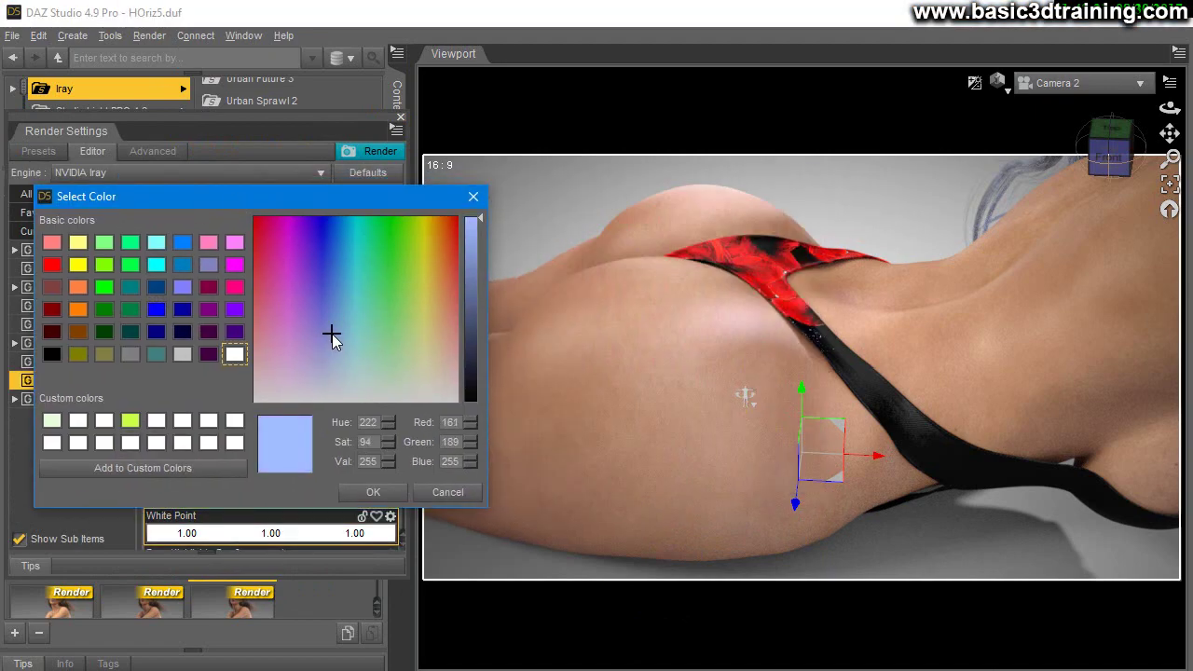
pyautogui.click(355, 494)
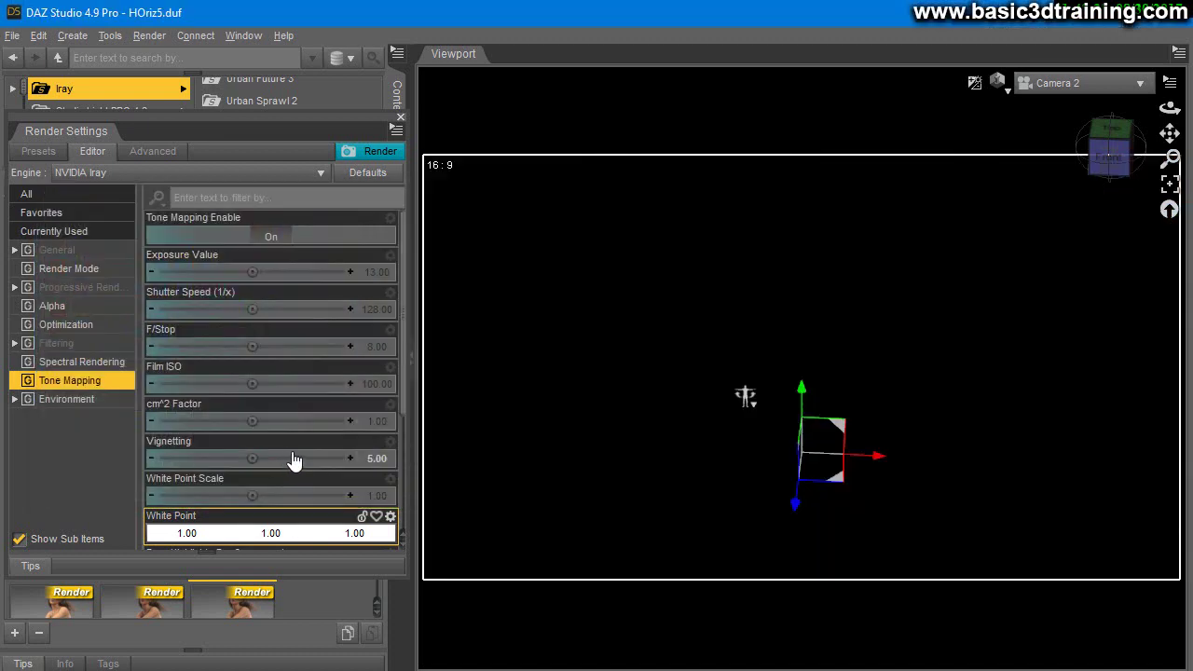
# - Change the White Point to a light orange of 1.00, 0.46, 0.23 to tint the render blue
pyautogui.click(223, 533)
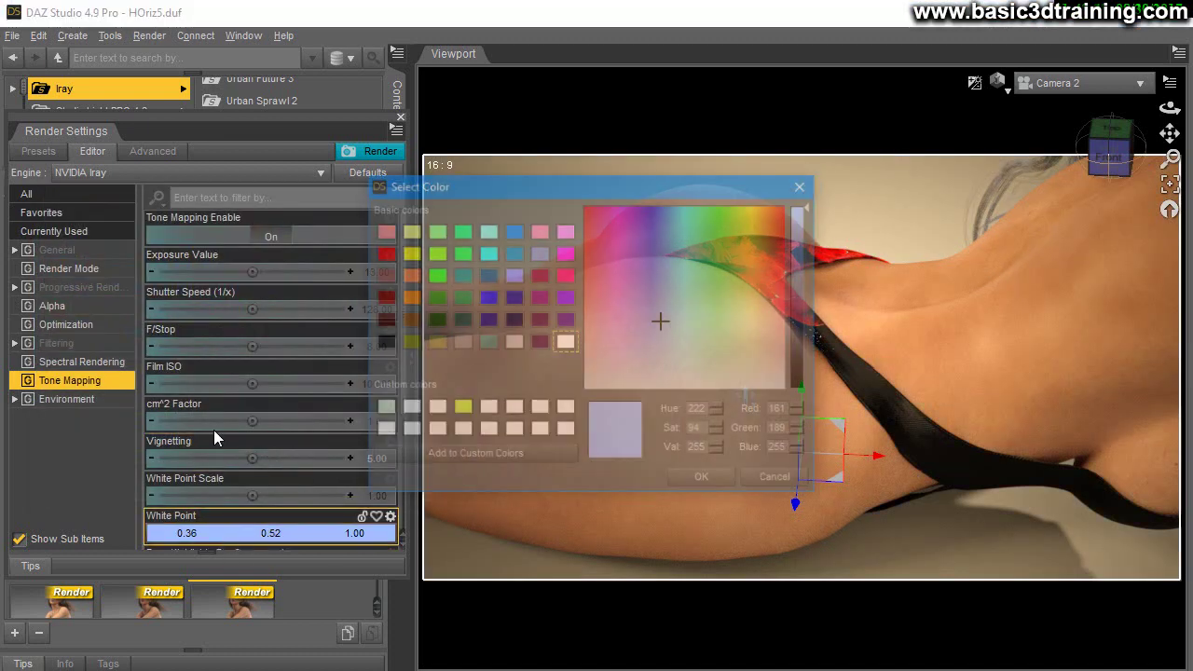
pyautogui.click(750, 312)
pyautogui.moveTo(775, 308); pyautogui.dragTo(776, 300)
pyautogui.click(701, 483)
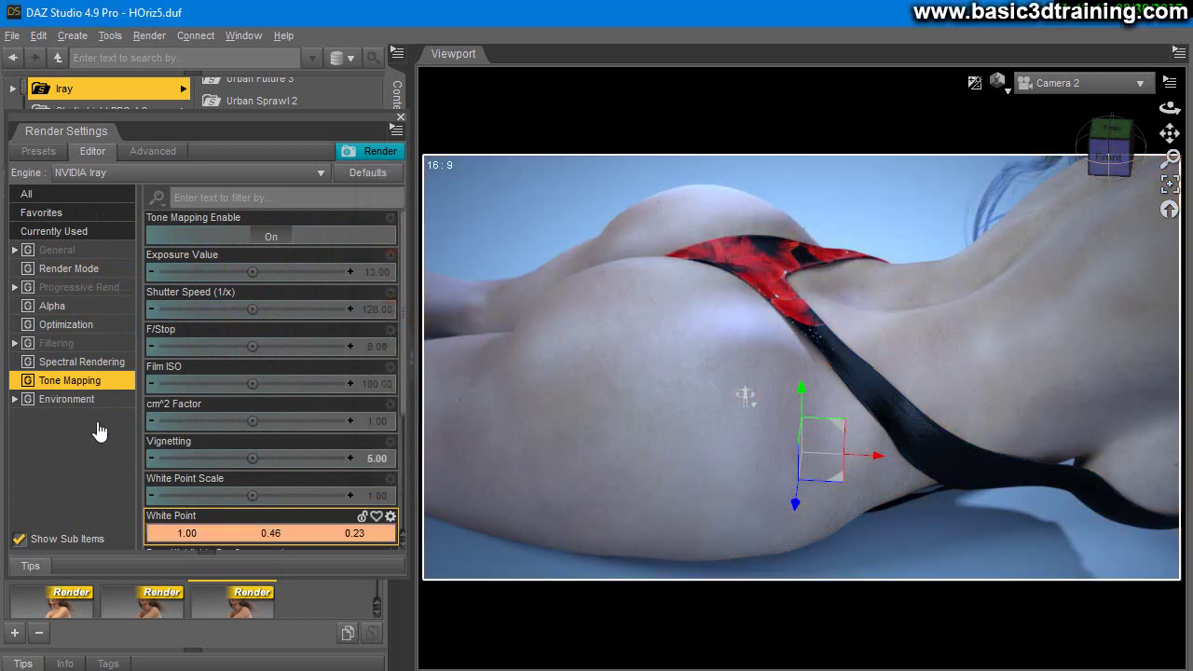
# - Try Vignetting values of 30 and 15, and return it to 5
pyautogui.click(370, 458)
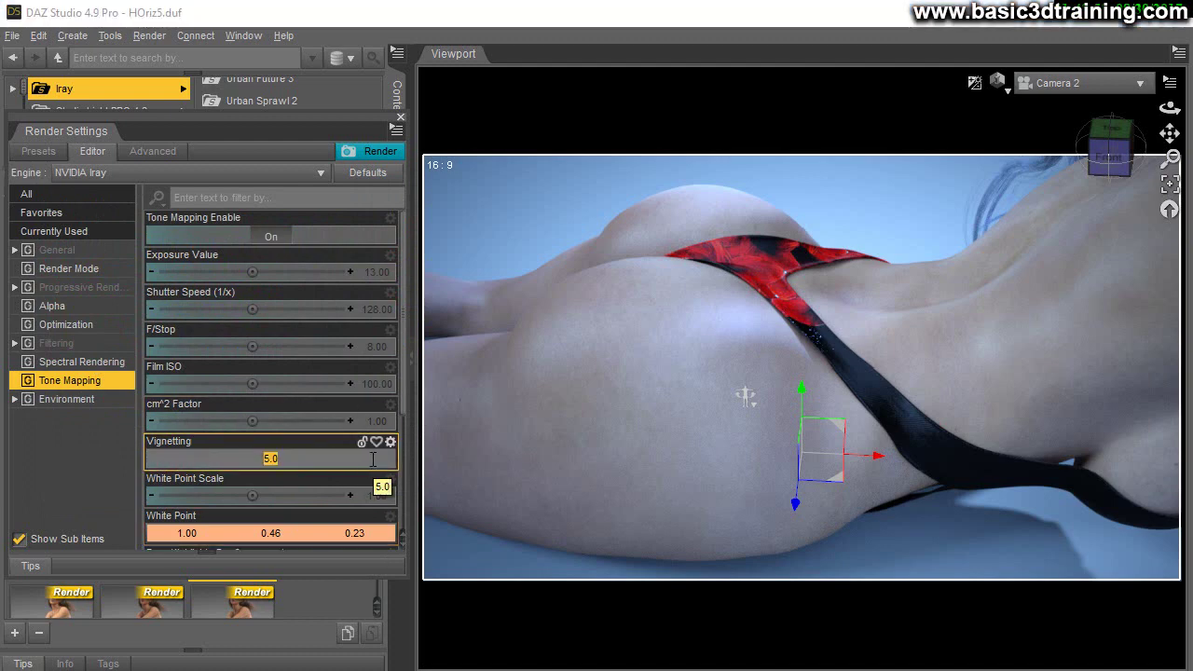
pyautogui.write('30')
pyautogui.press('Return')
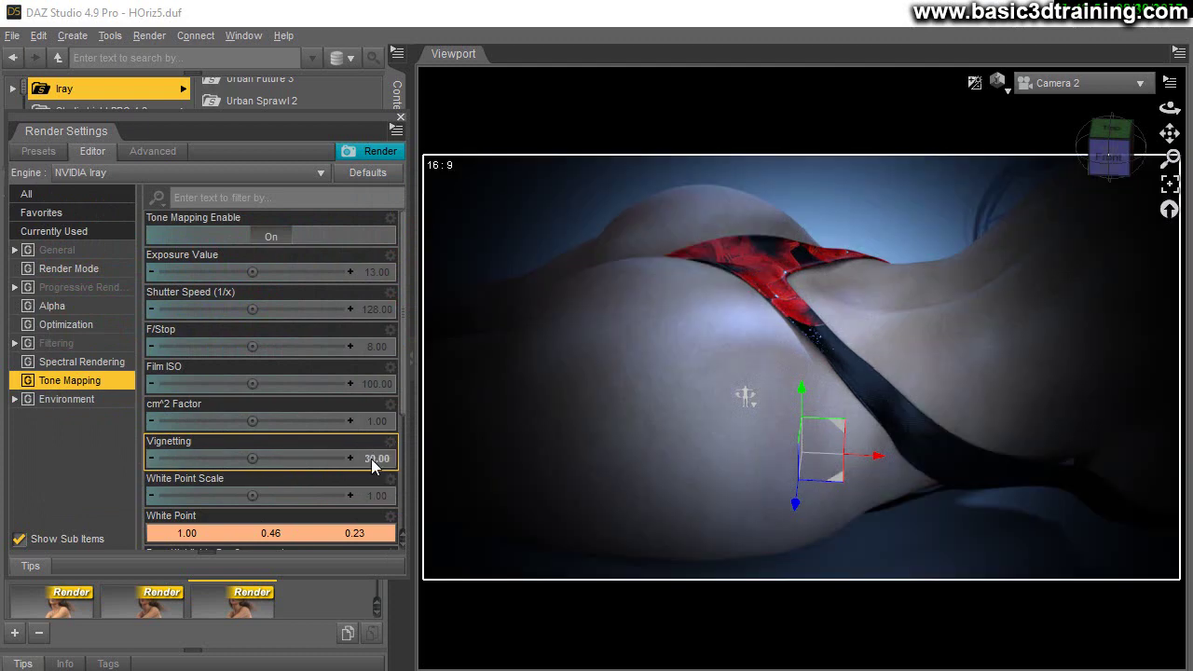
pyautogui.click(371, 458)
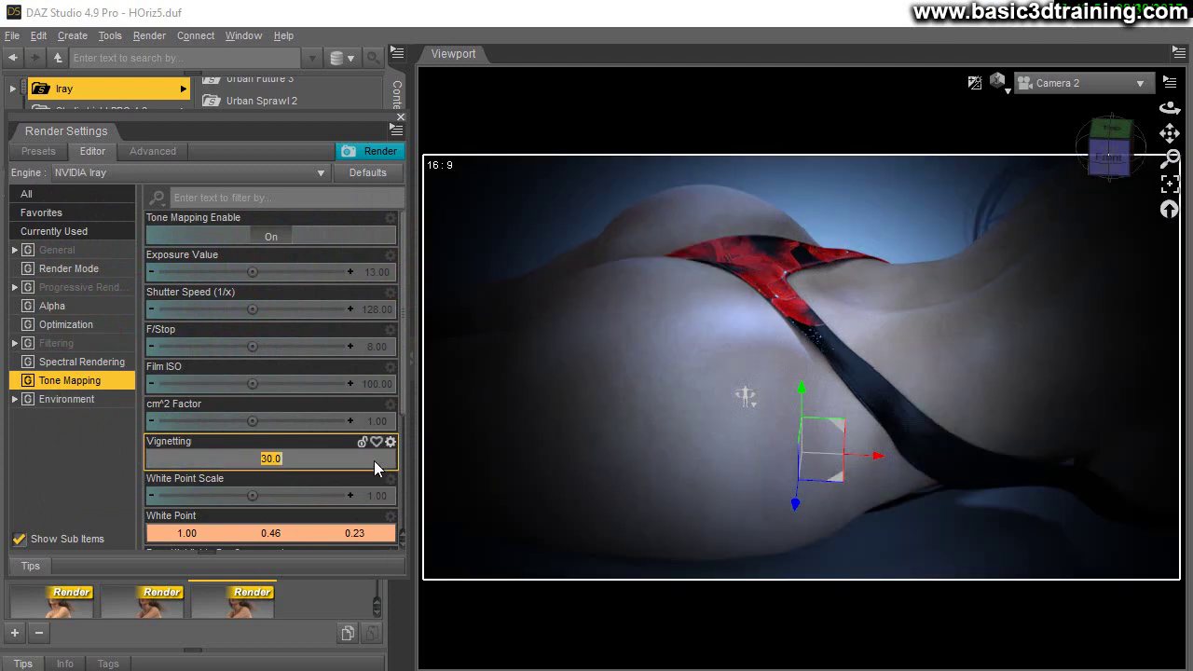
pyautogui.write('15')
pyautogui.press('Return')
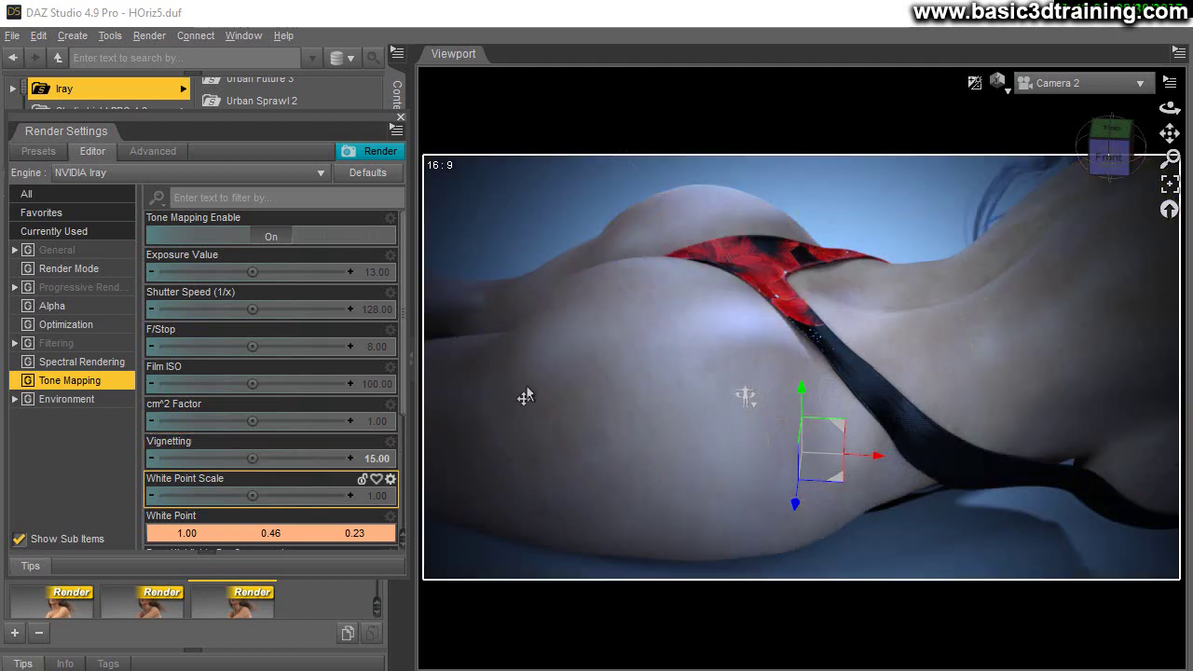
pyautogui.click(375, 459)
pyautogui.write('5')
pyautogui.press('Return')
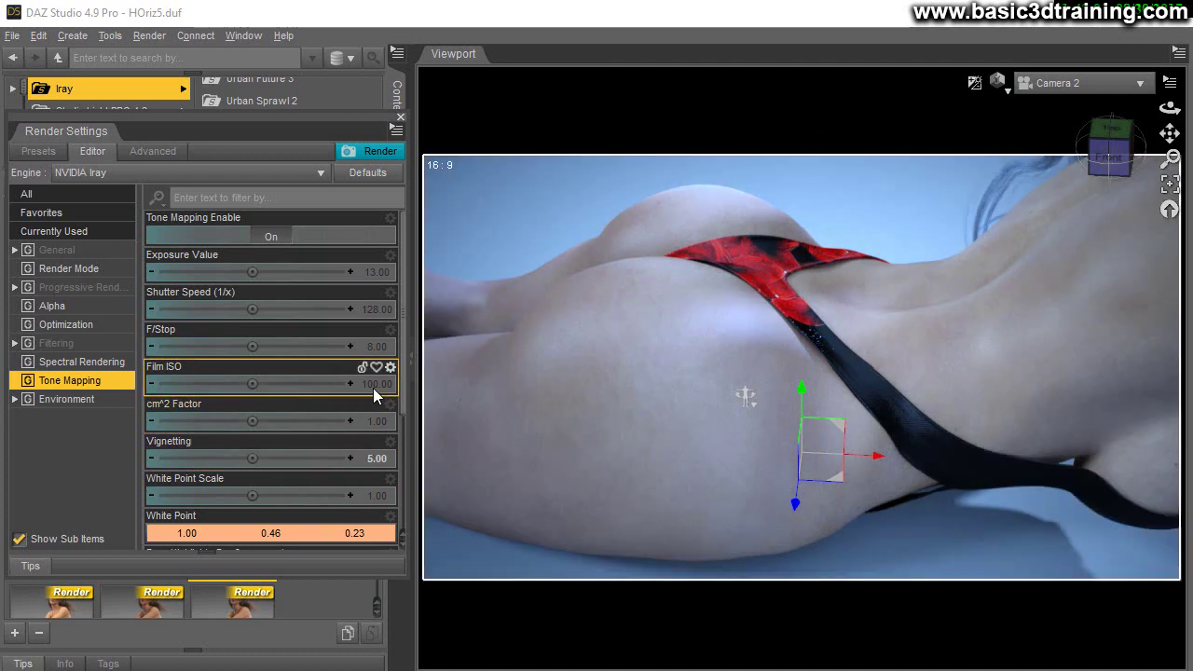
# - Try a Film ISO of 200 and set it back to 100
pyautogui.click(374, 385)
pyautogui.write('200')
pyautogui.press('Return')
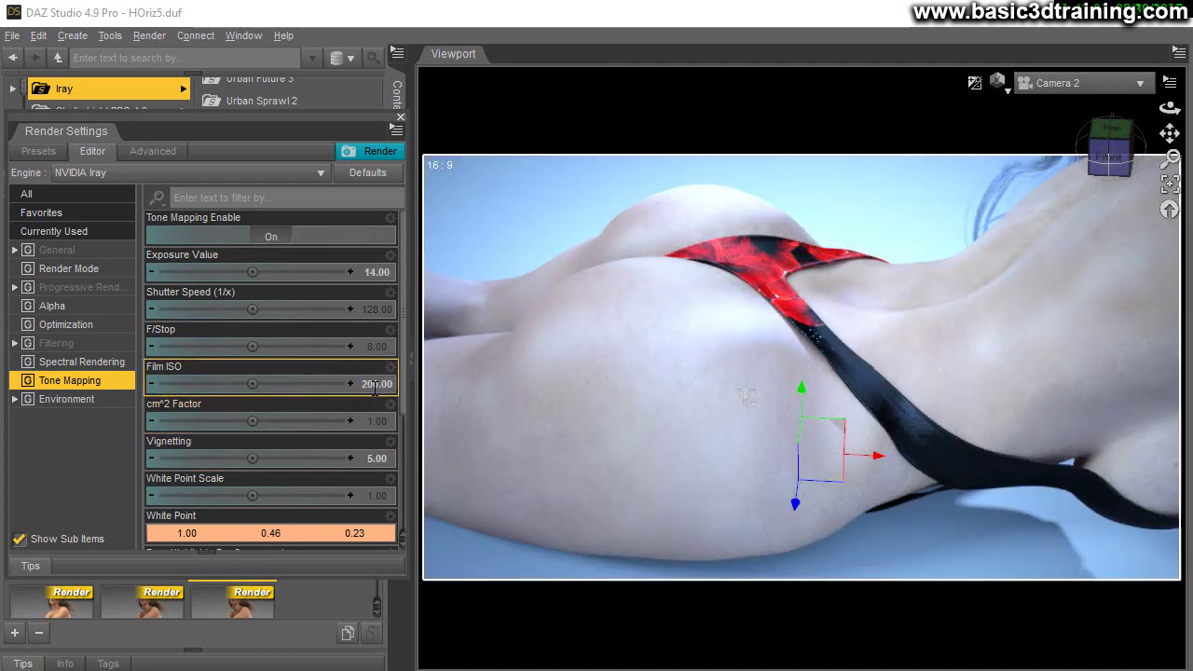
pyautogui.click(375, 389)
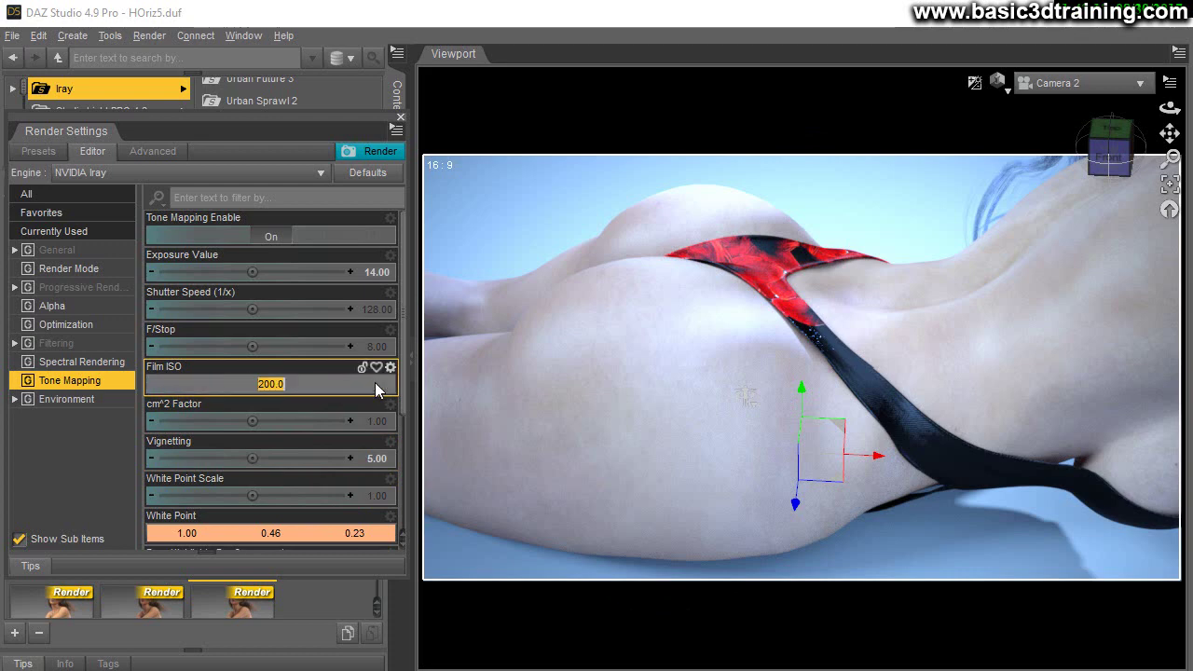
pyautogui.write('100')
pyautogui.press('Return')
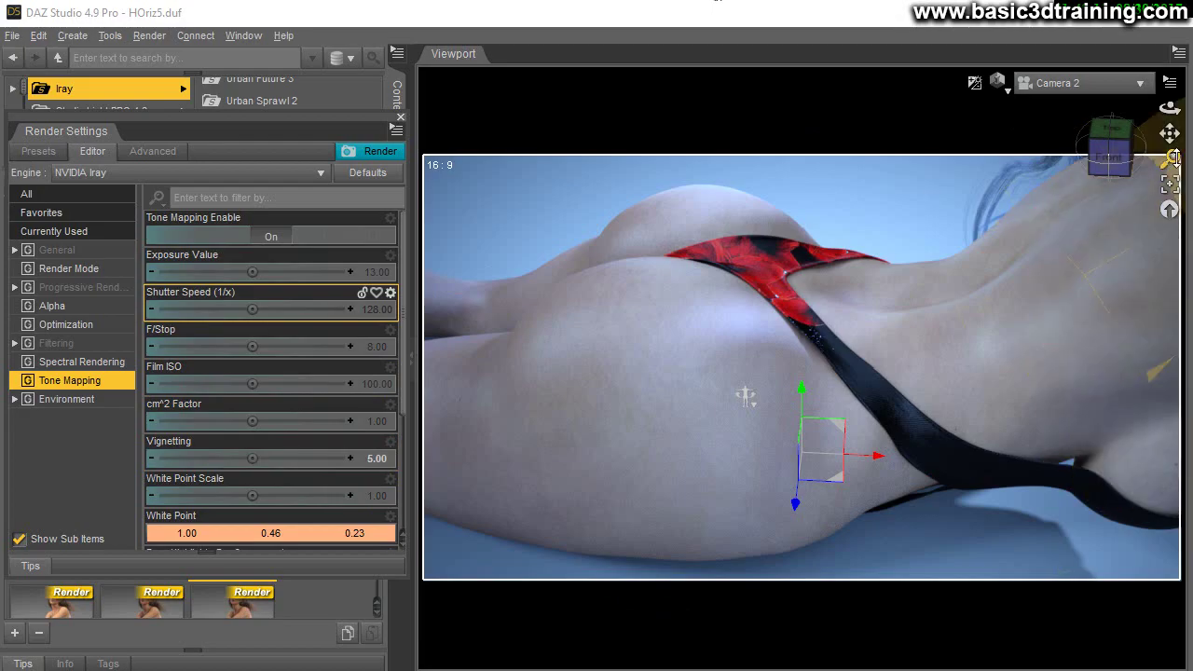
# - Check the blue-tinted lighting from other angles and reset the White Point to pure white
pyautogui.moveTo(1169, 158); pyautogui.dragTo(1170, 198)
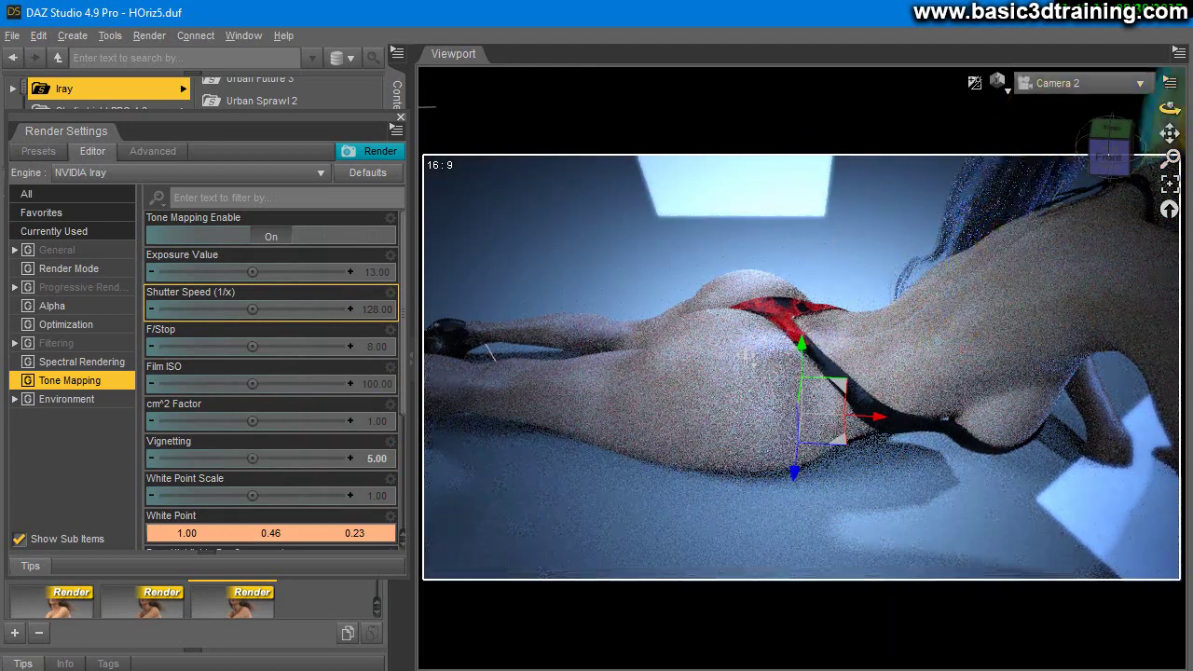
pyautogui.moveTo(1170, 108); pyautogui.dragTo(1123, 120)
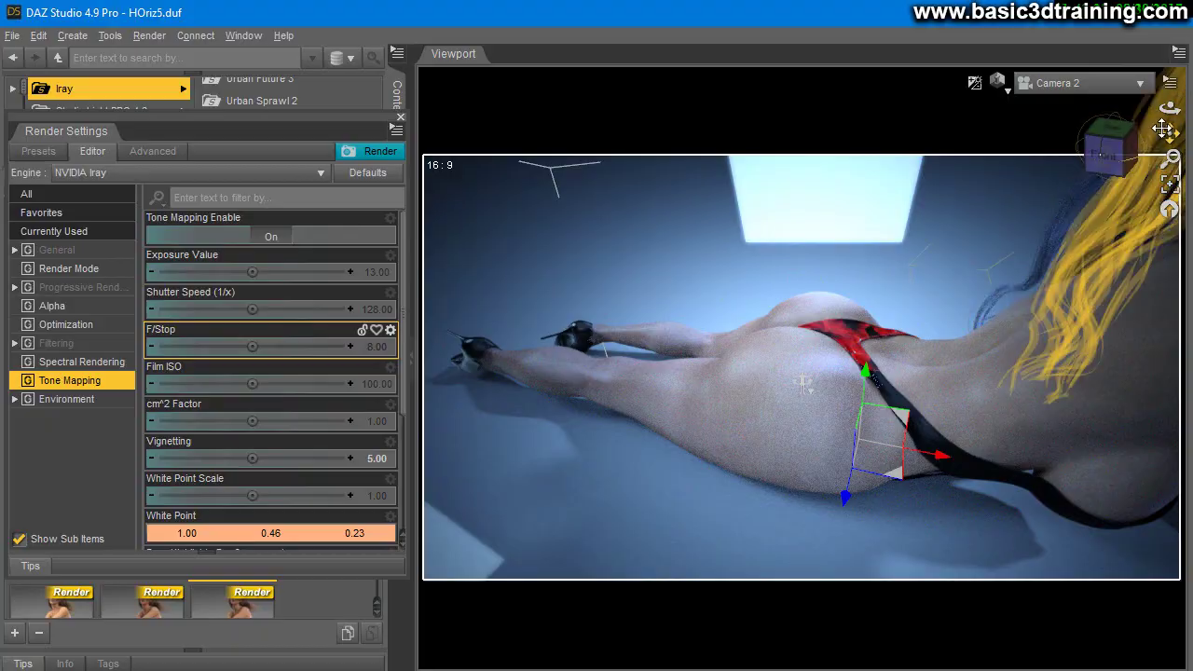
pyautogui.moveTo(1170, 109)
pyautogui.mouseDown()
pyautogui.moveTo(1151, 109)
pyautogui.moveTo(1179, 113)
pyautogui.moveTo(1170, 111)
pyautogui.mouseUp()
pyautogui.moveTo(1171, 160); pyautogui.dragTo(1184, 110)
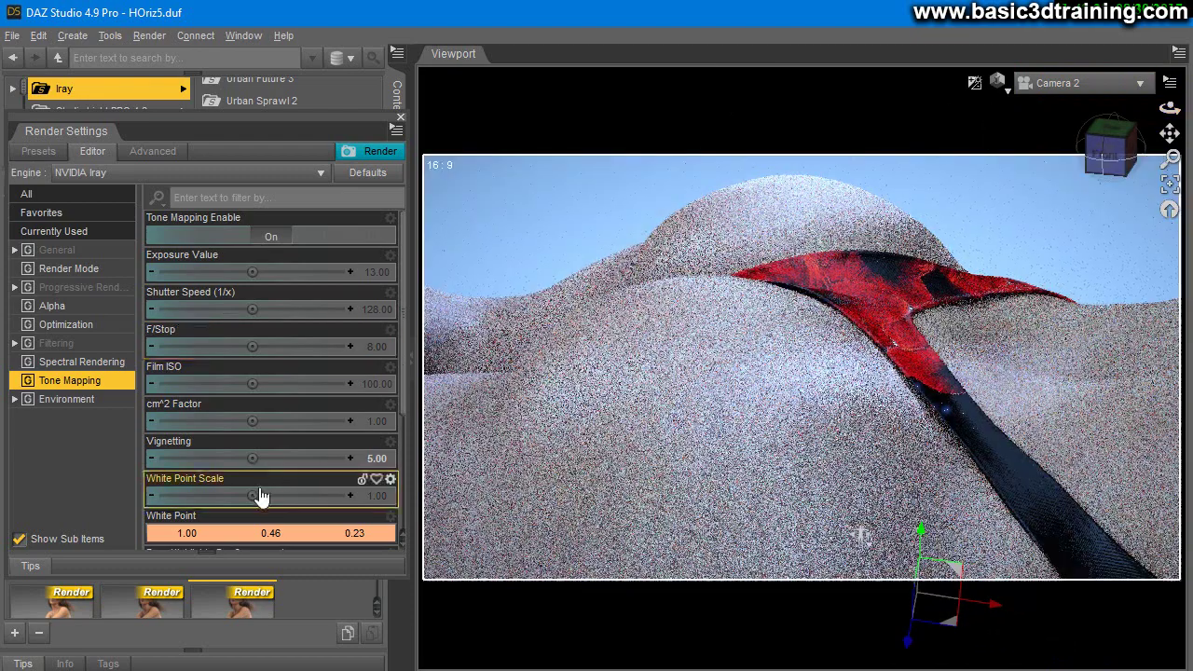
pyautogui.click(253, 533)
pyautogui.click(567, 343)
pyautogui.click(704, 480)
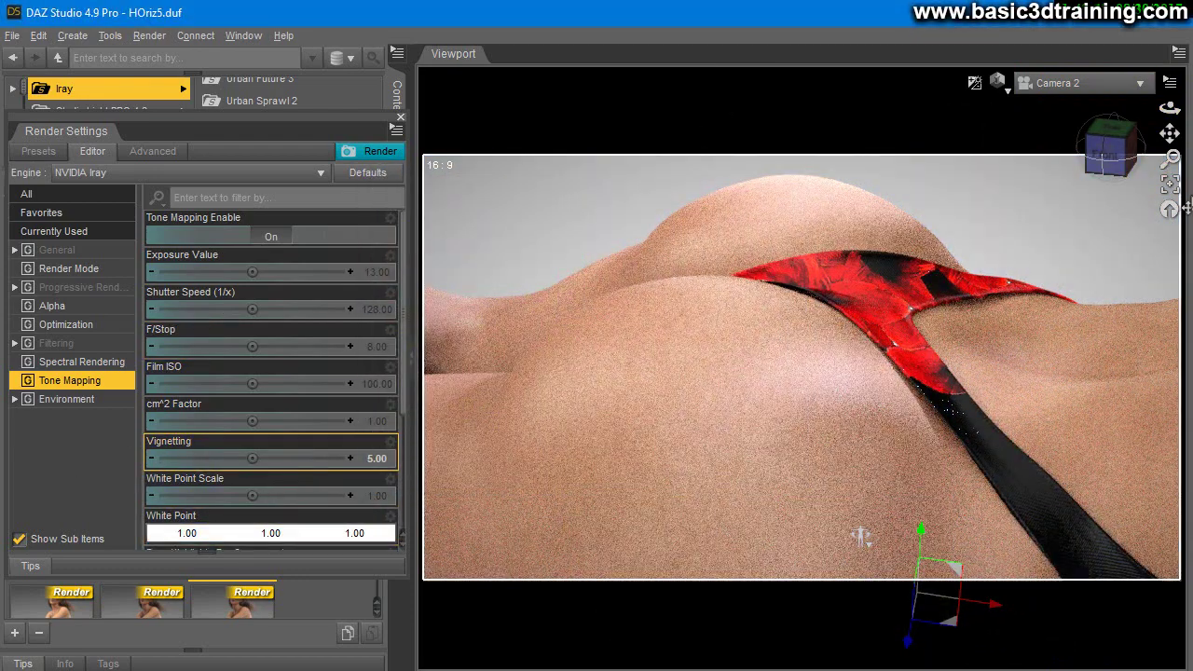
pyautogui.moveTo(1170, 109); pyautogui.dragTo(1188, 109)
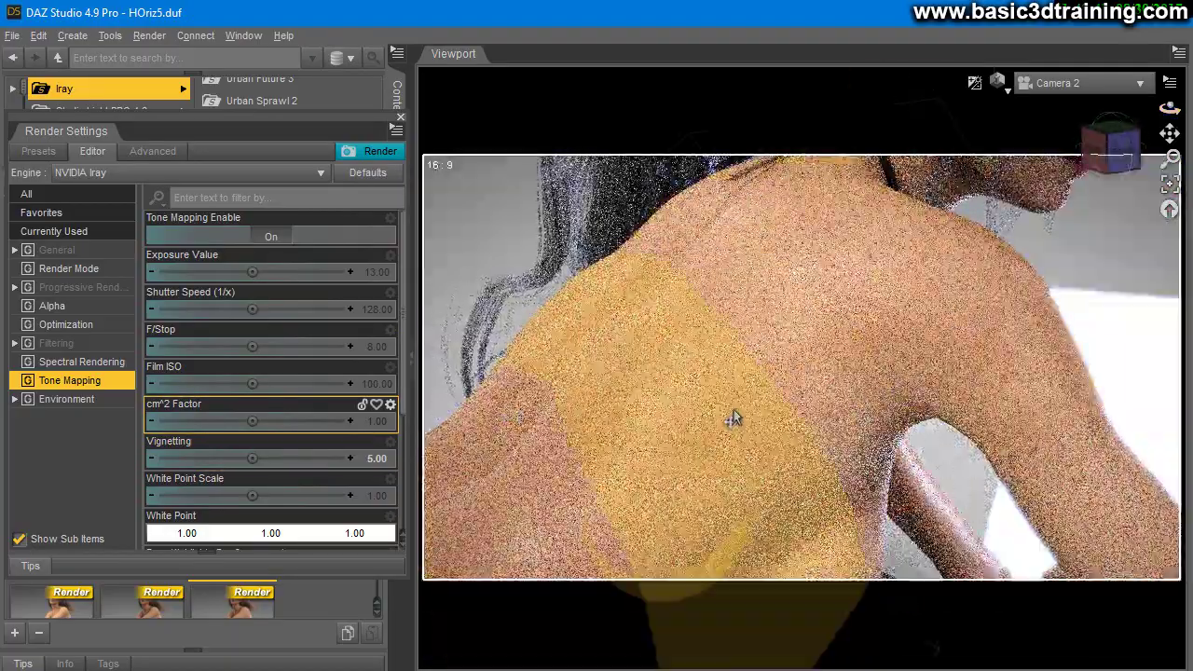